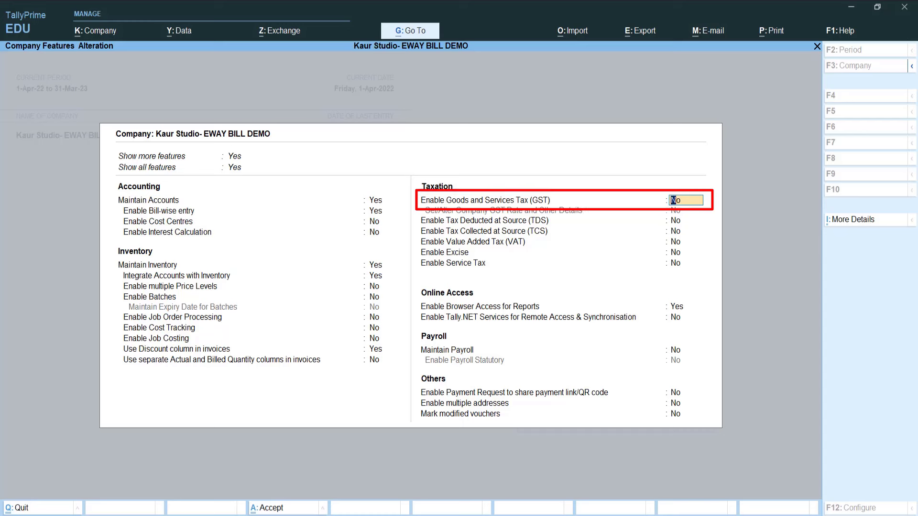
# - Enable Goods and Services Tax for the company and open its GST rate and other details for alteration
pyautogui.write('y')
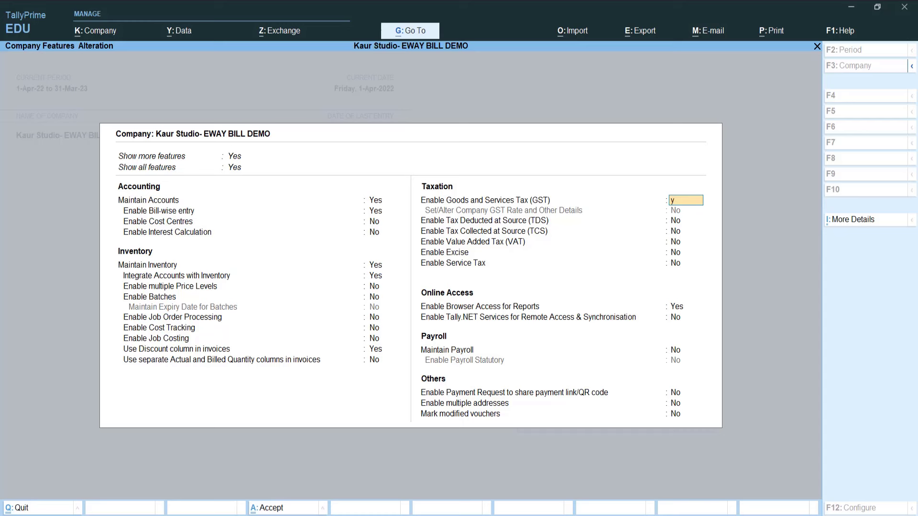
pyautogui.press('Return')
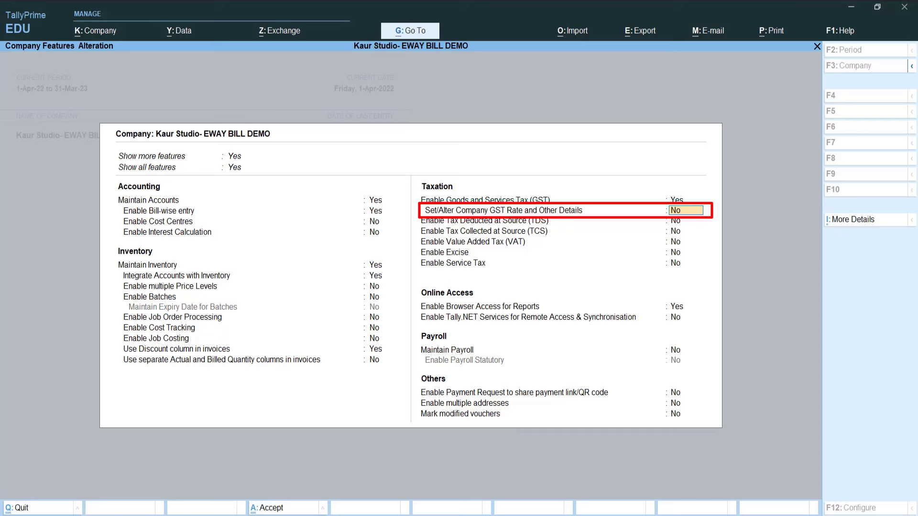
pyautogui.write('y')
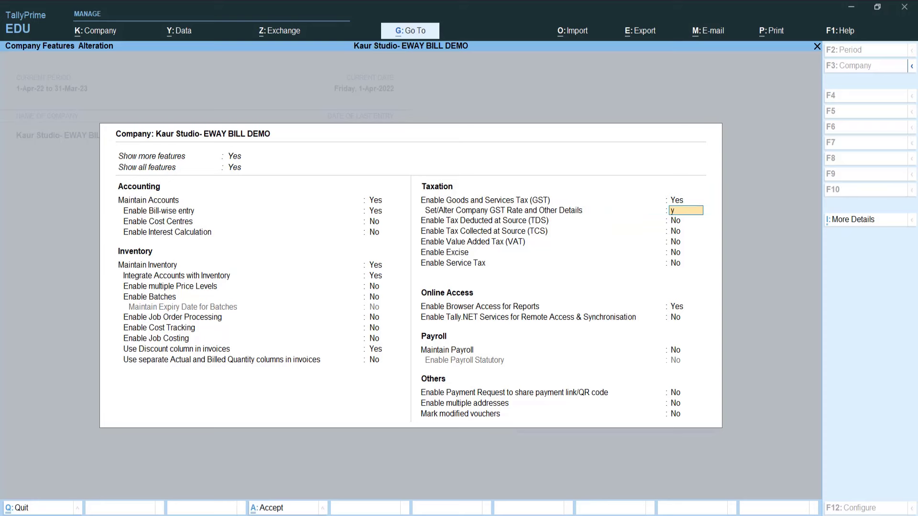
pyautogui.press('Return')
pyautogui.press('Return')
pyautogui.press('Return')
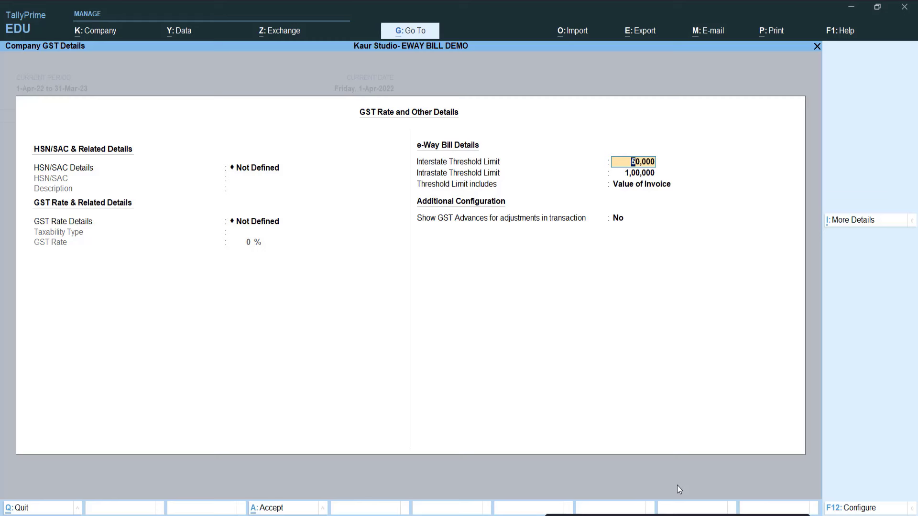
# - Accept the e-Way Bill threshold limits of 50,000 interstate and 1,00,000 intrastate, with Value of Invoice as the threshold basis
pyautogui.press('Return')
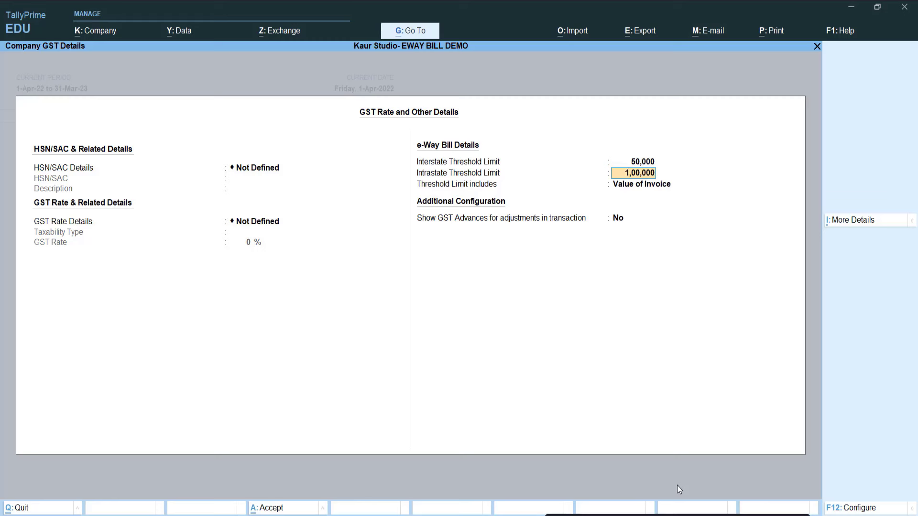
pyautogui.press('Return')
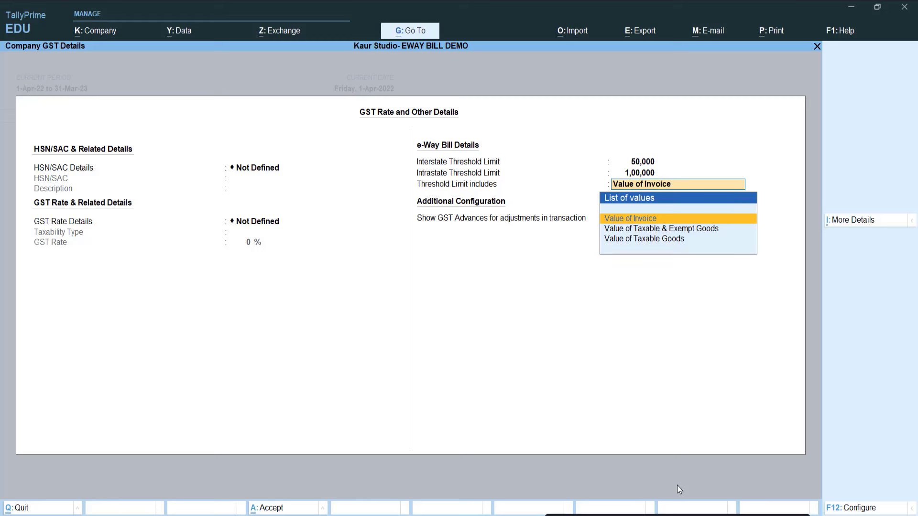
pyautogui.press('Down')
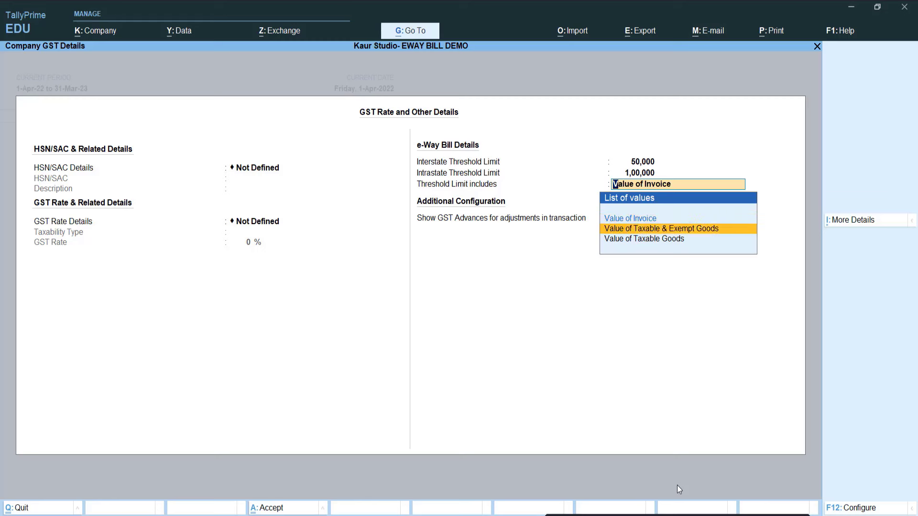
pyautogui.press('Down')
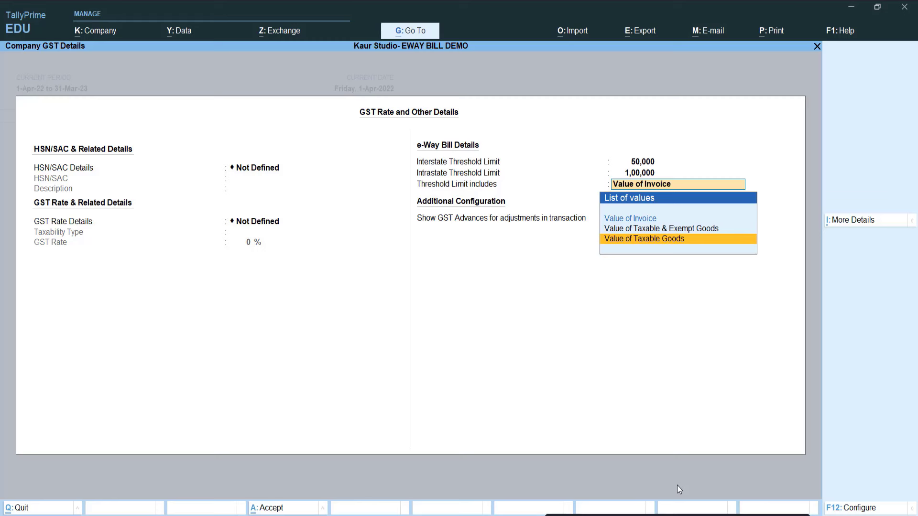
pyautogui.press('Up')
pyautogui.press('Up')
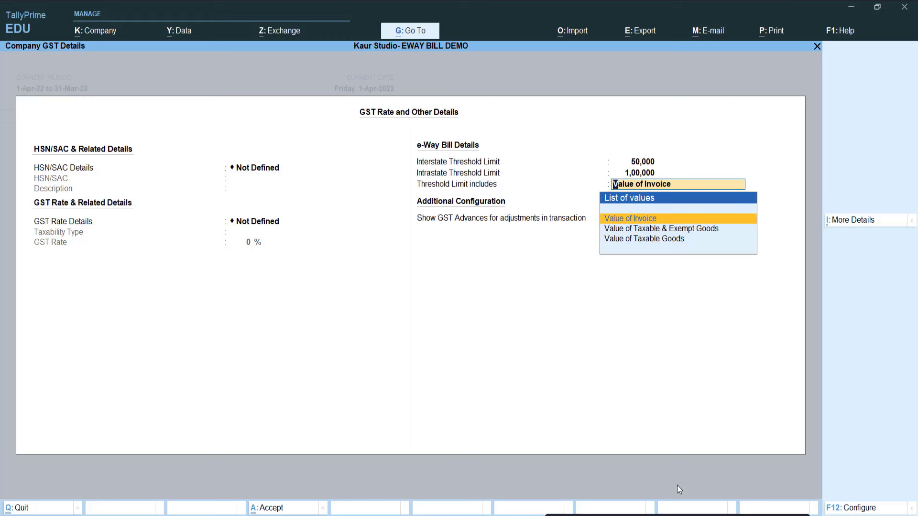
pyautogui.press('Return')
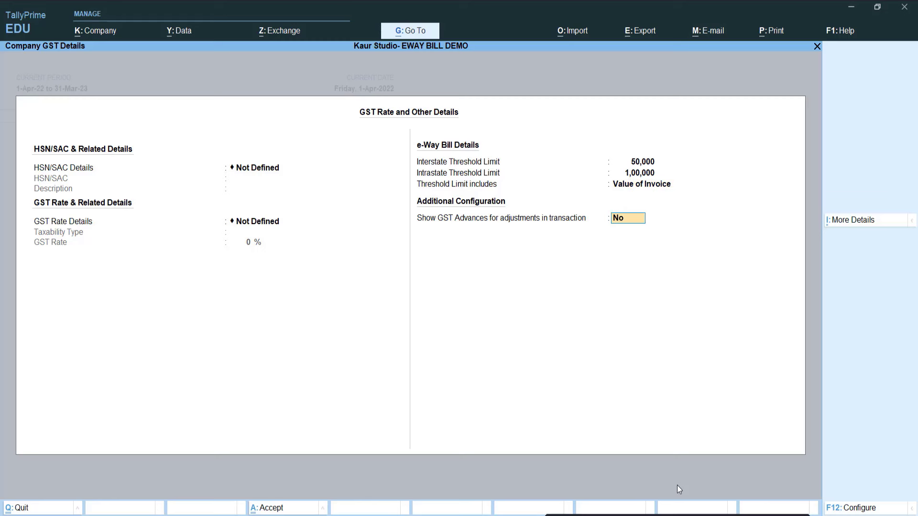
# - Enable Print e-Way Bill with Invoice in the GST details configuration and accept the company GST details
pyautogui.press('F12')
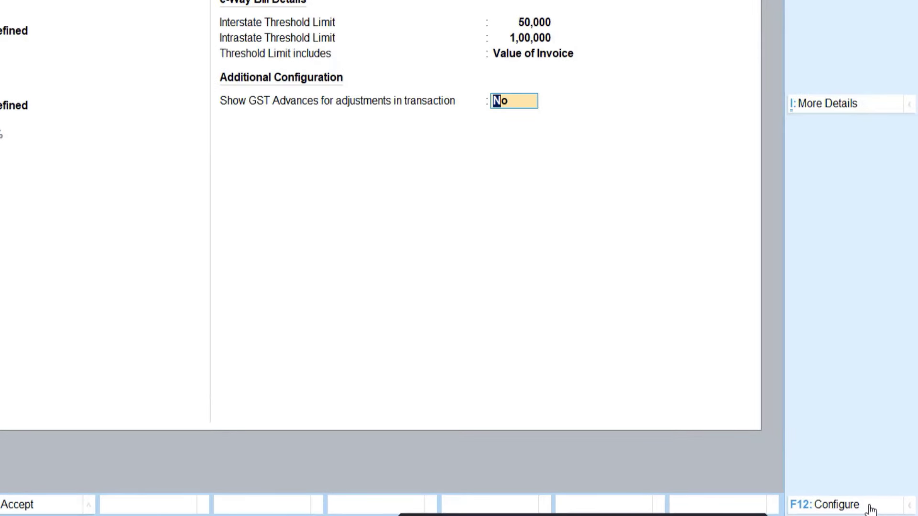
pyautogui.press('y')
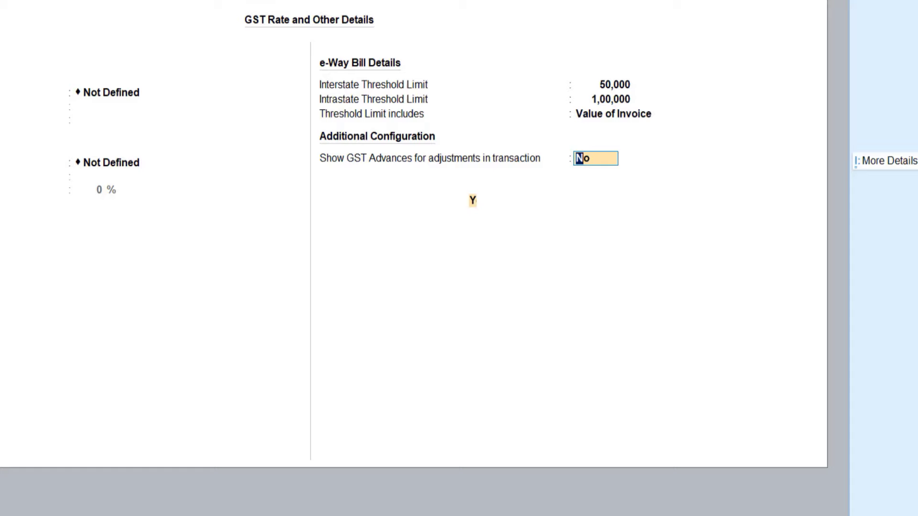
pyautogui.press('F12')
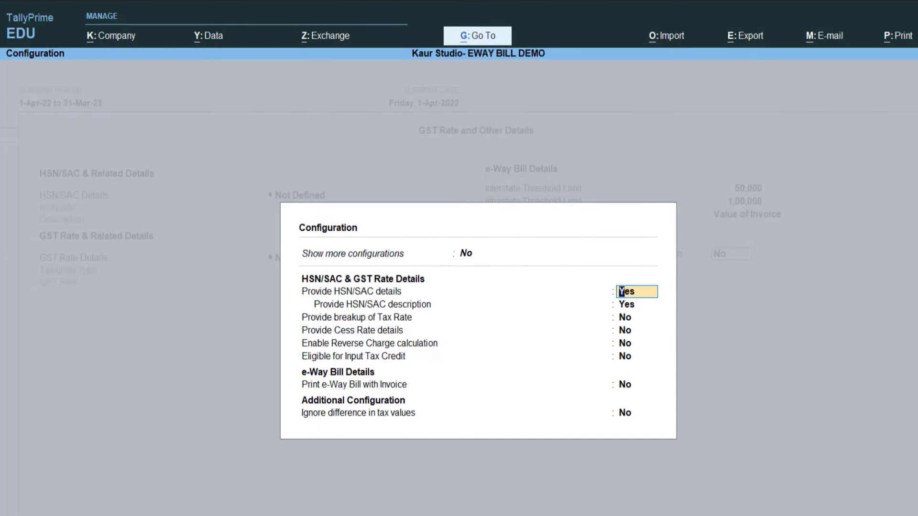
pyautogui.press('Down')
pyautogui.press('Down')
pyautogui.press('Down')
pyautogui.press('Down')
pyautogui.press('Down')
pyautogui.press('Down')
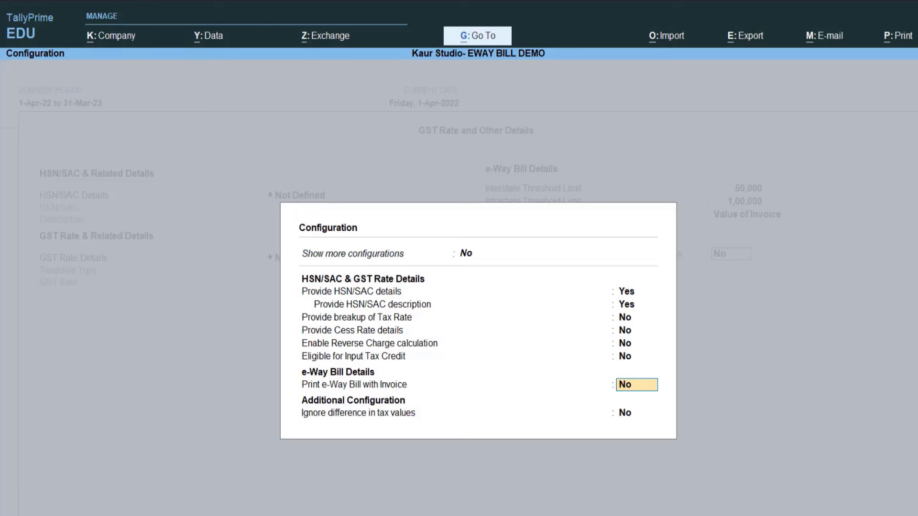
pyautogui.write('y')
pyautogui.press('Return')
pyautogui.press('Return')
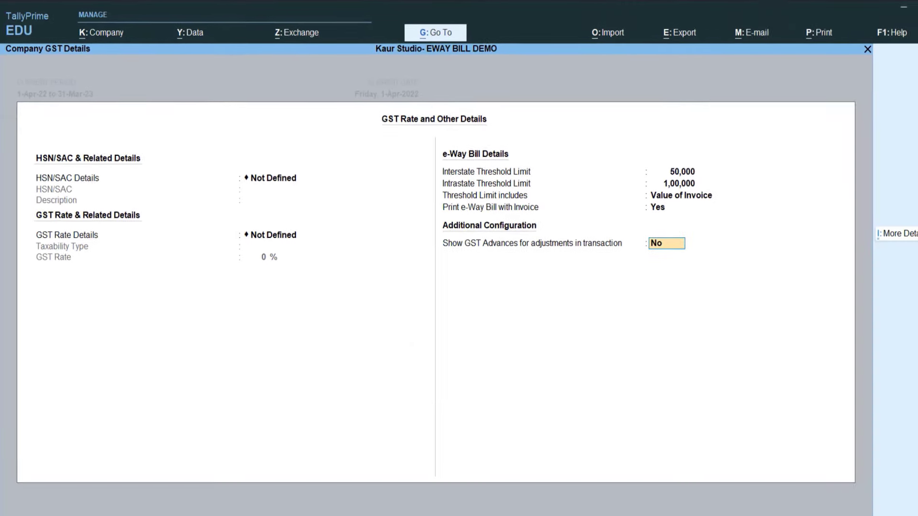
pyautogui.press('Return')
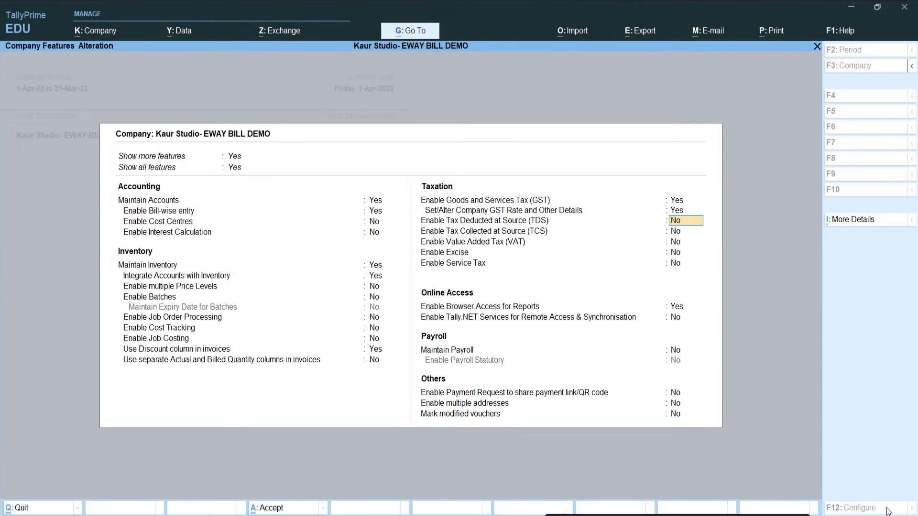
# - Accept the remaining company features and save the alteration with the Accept Master option
pyautogui.press('Return')
pyautogui.press('Return')
pyautogui.press('Return')
pyautogui.press('Return')
pyautogui.press('Return')
pyautogui.press('Return')
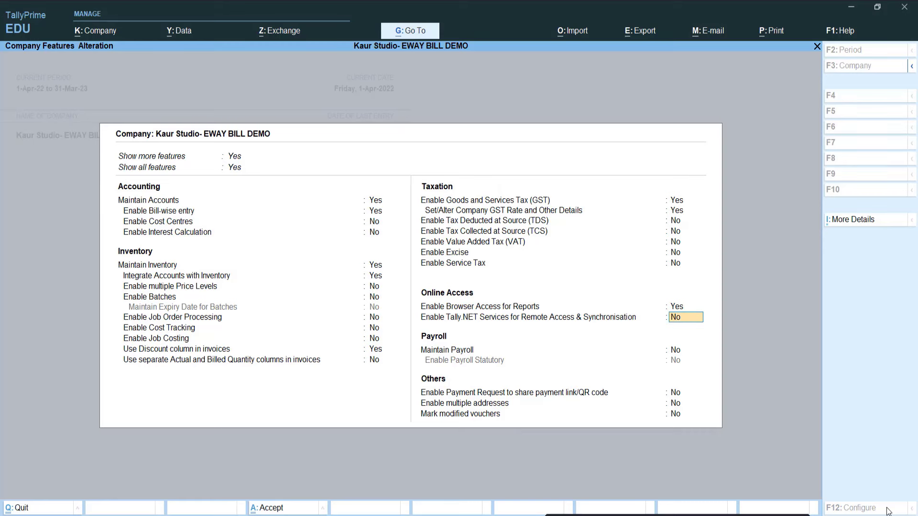
pyautogui.press('Return')
pyautogui.press('Return')
pyautogui.press('Return')
pyautogui.press('Return')
pyautogui.press('Return')
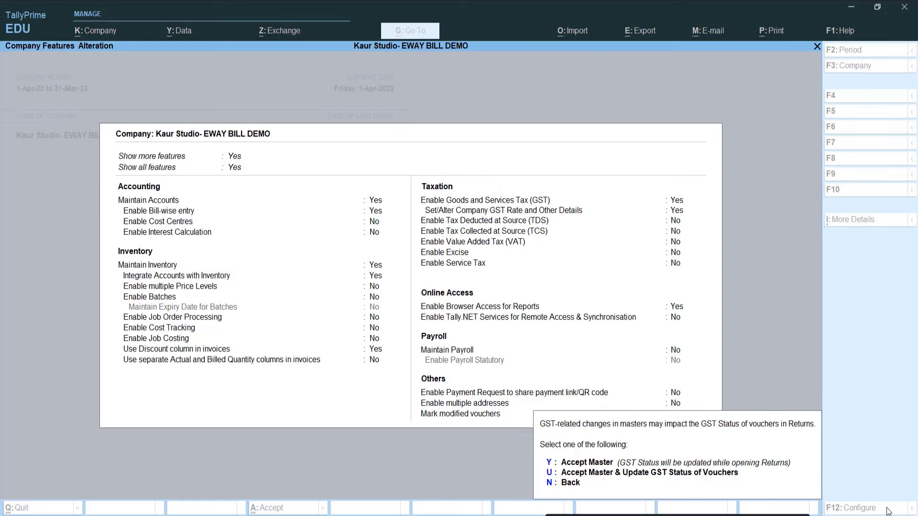
pyautogui.press('y')
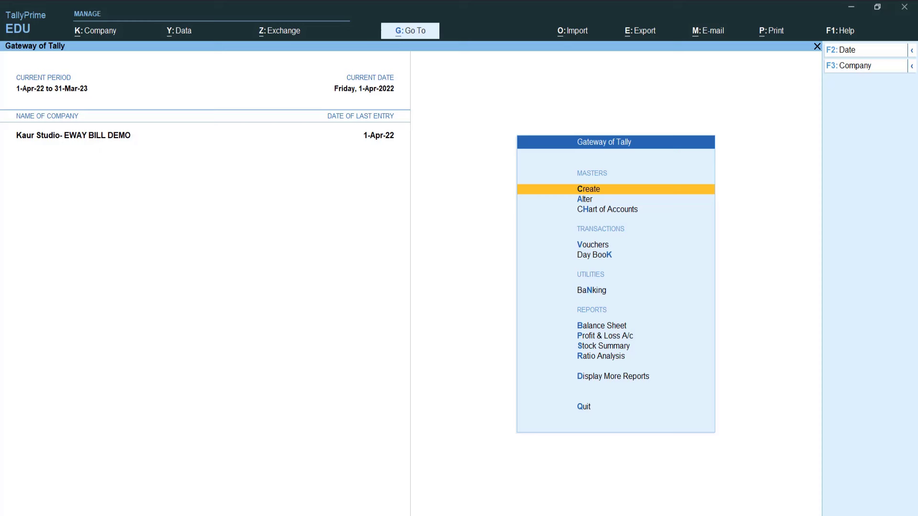
# - Open the Day Book report and open sales voucher no. 1 dated 1-Apr-22 for alteration
pyautogui.press('Down')
pyautogui.press('Down')
pyautogui.press('Down')
pyautogui.press('Down')
pyautogui.press('Down')
pyautogui.press('Down')
pyautogui.press('Down')
pyautogui.press('Down')
pyautogui.press('Down')
pyautogui.press('Down')
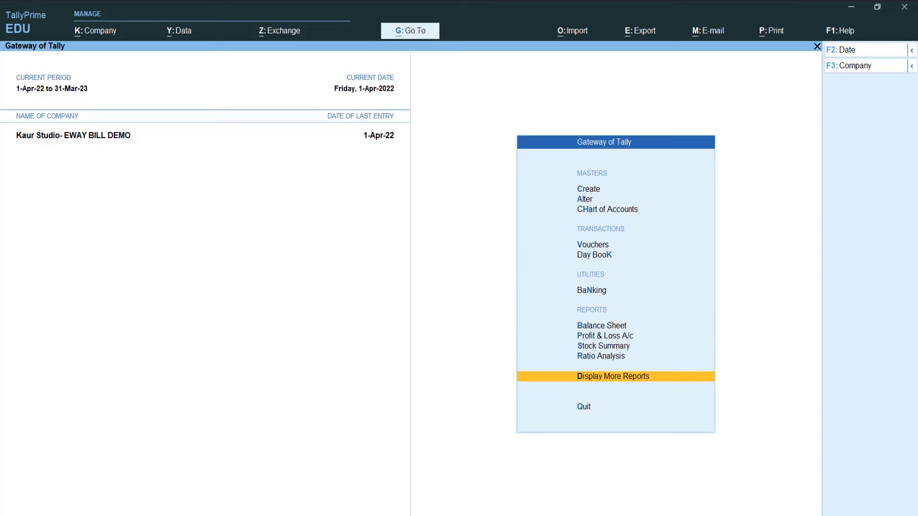
pyautogui.press('Return')
pyautogui.press('Down')
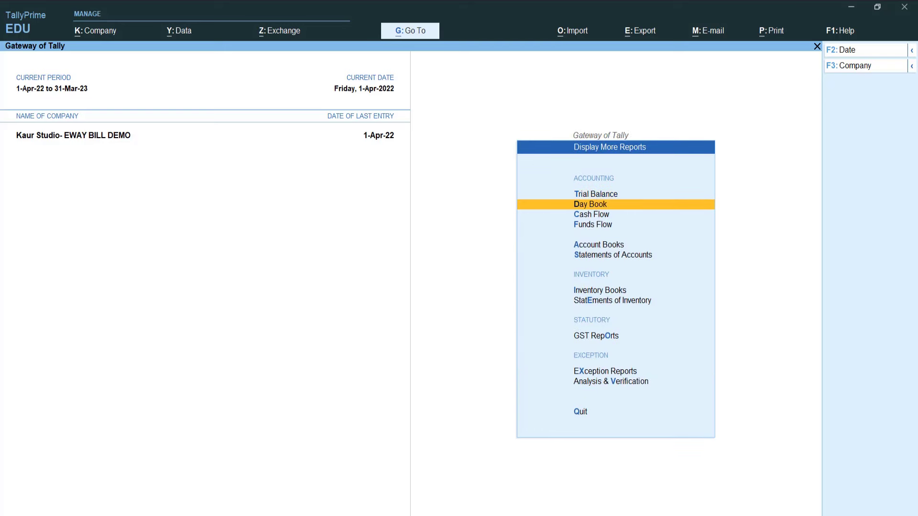
pyautogui.press('Return')
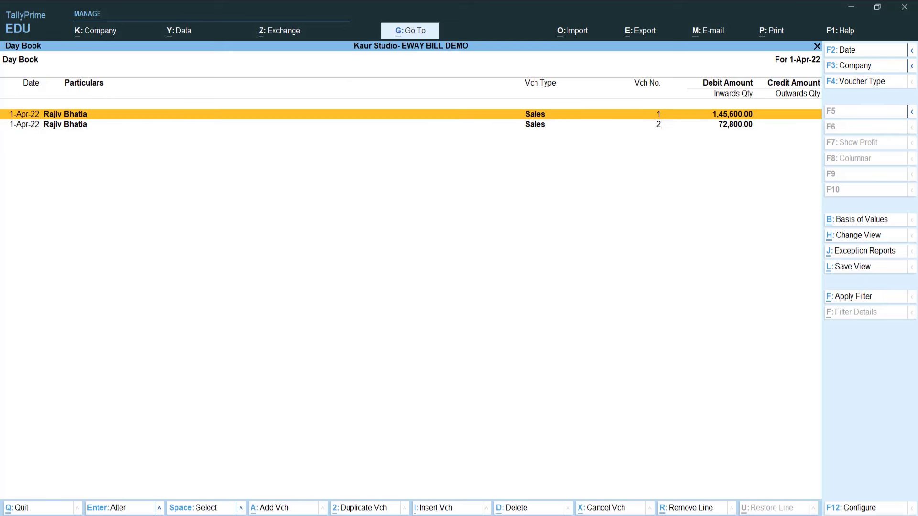
pyautogui.press('Return')
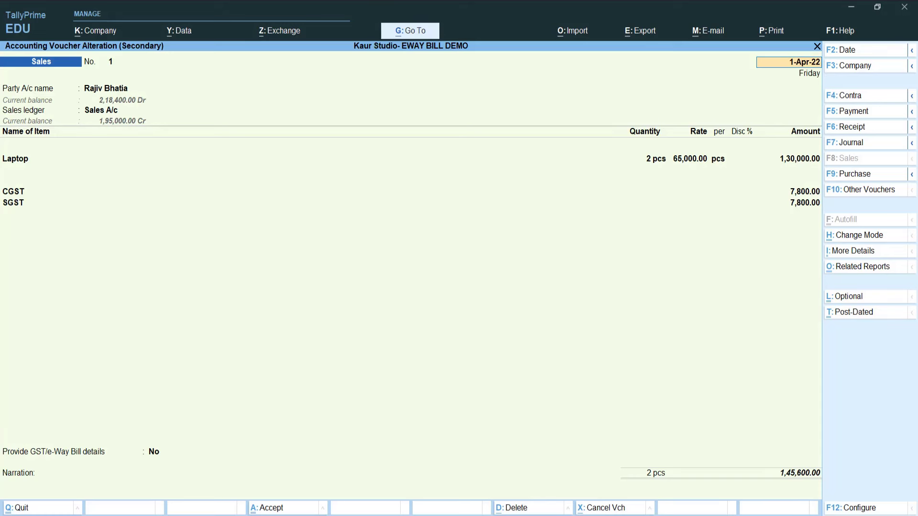
# - Accept the sales voucher's date and party account along with its dispatch details and party details
pyautogui.press('Return')
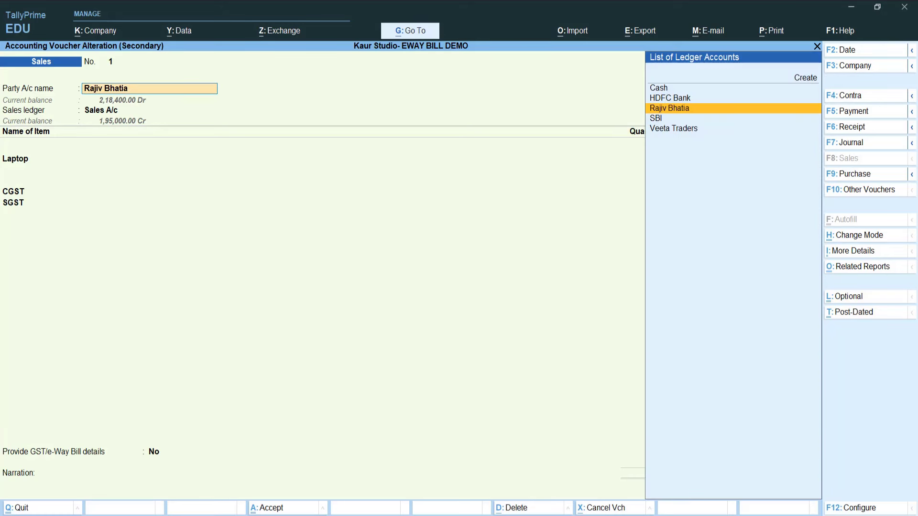
pyautogui.press('Return')
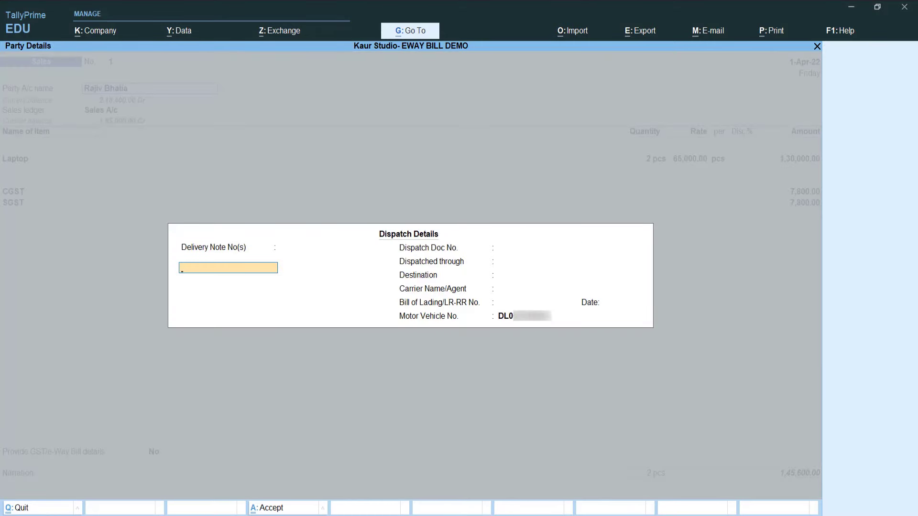
pyautogui.press('Return')
pyautogui.press('Return')
pyautogui.press('Return')
pyautogui.press('Return')
pyautogui.press('Return')
pyautogui.press('Return')
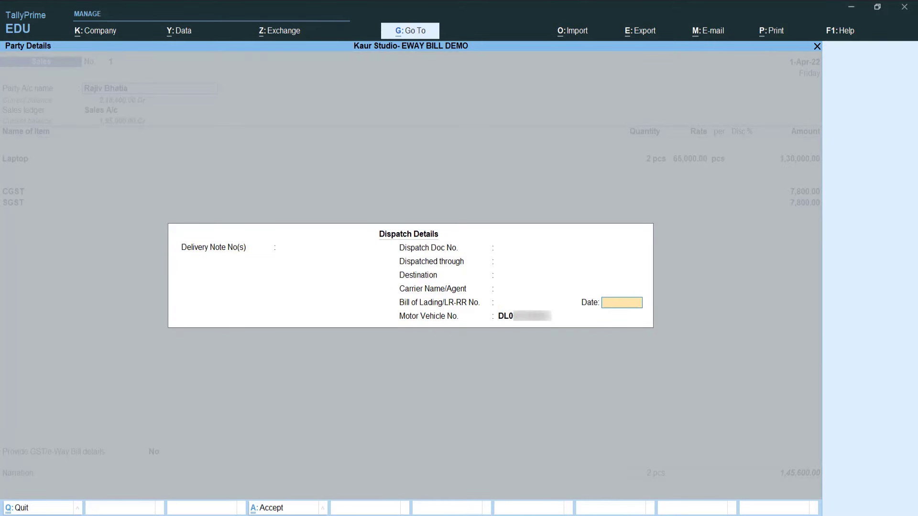
pyautogui.press('Return')
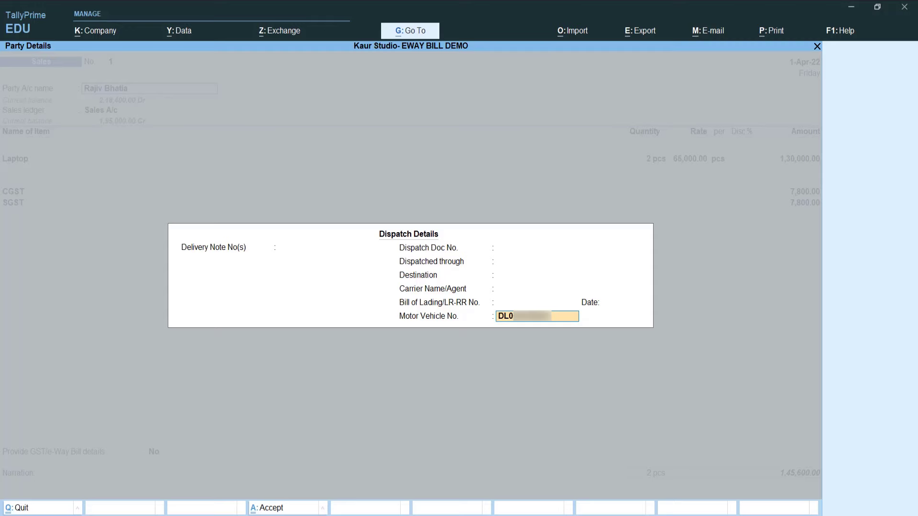
pyautogui.press('Return')
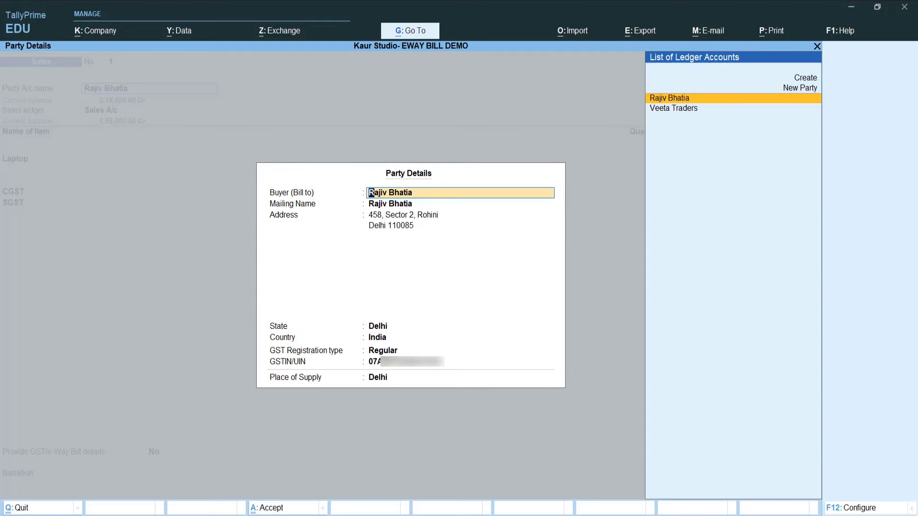
pyautogui.press('Return')
pyautogui.press('Return')
pyautogui.hotkey('ctrl', 'a')
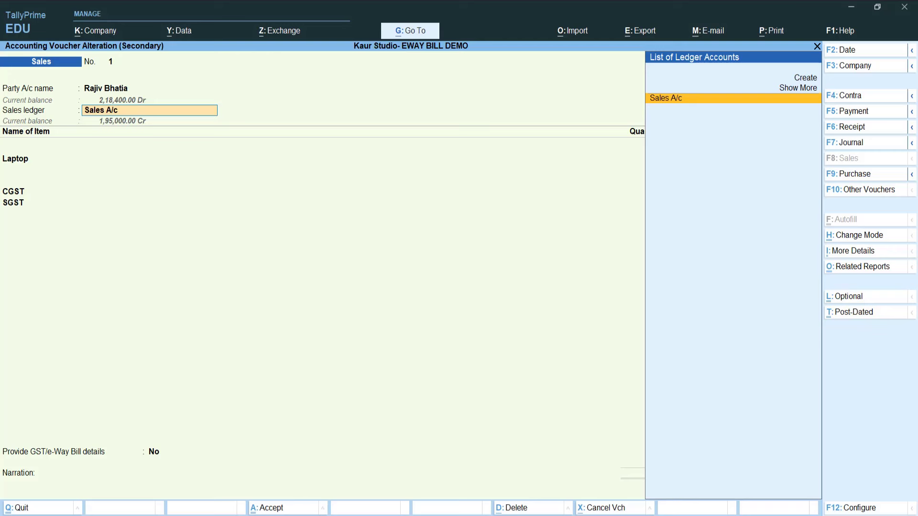
# - Accept the sales ledger, Laptop item and tax lines, and set Provide GST/e-Way Bill details to Yes
pyautogui.press('Return')
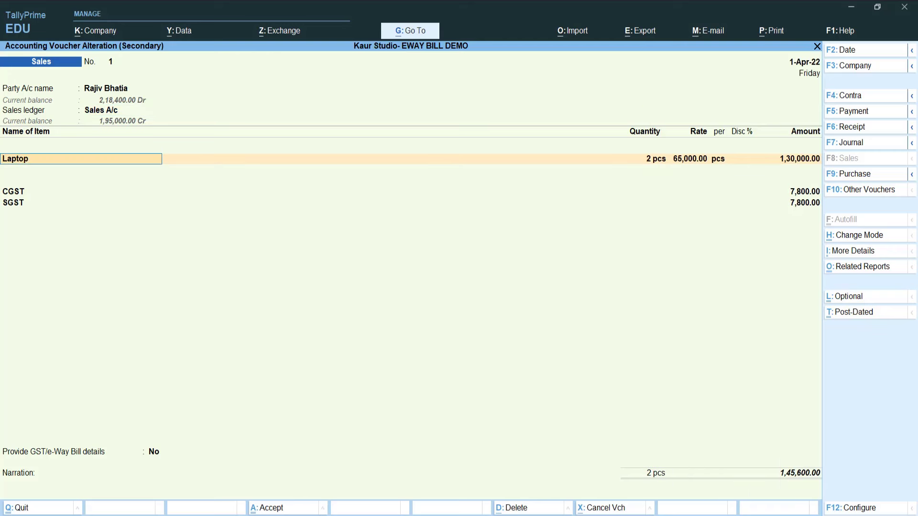
pyautogui.press('Down')
pyautogui.press('Down')
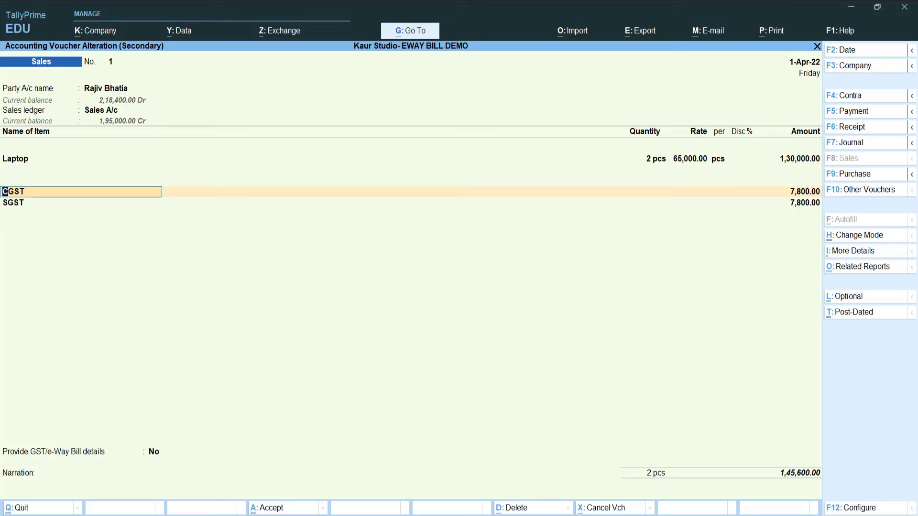
pyautogui.press('Down')
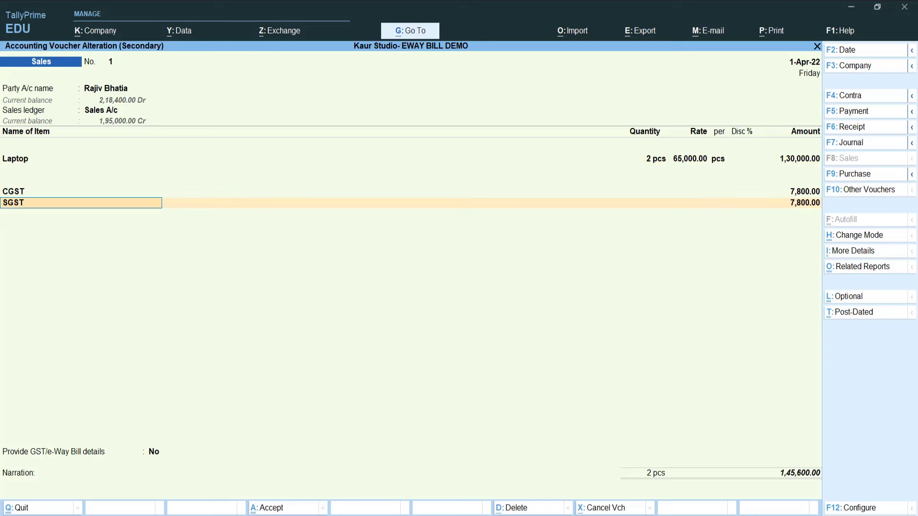
pyautogui.press('Return')
pyautogui.press('Return')
pyautogui.press('Return')
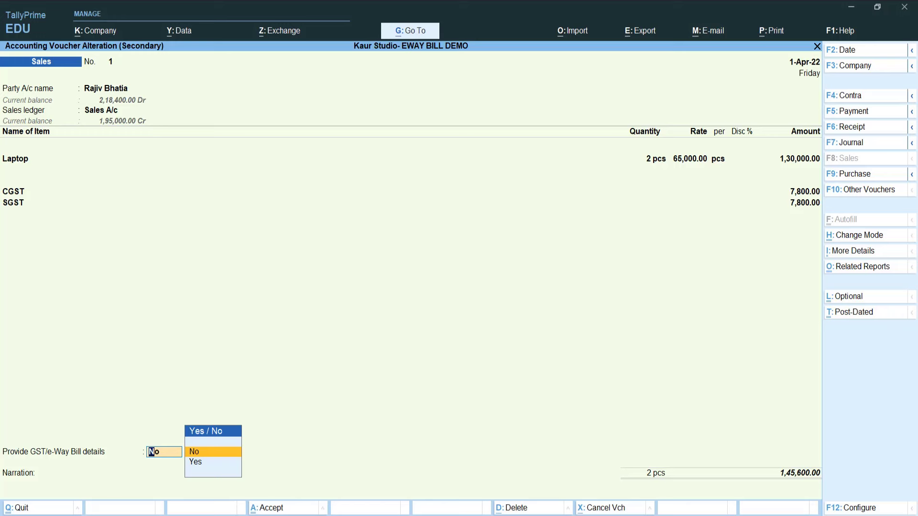
pyautogui.press('Down')
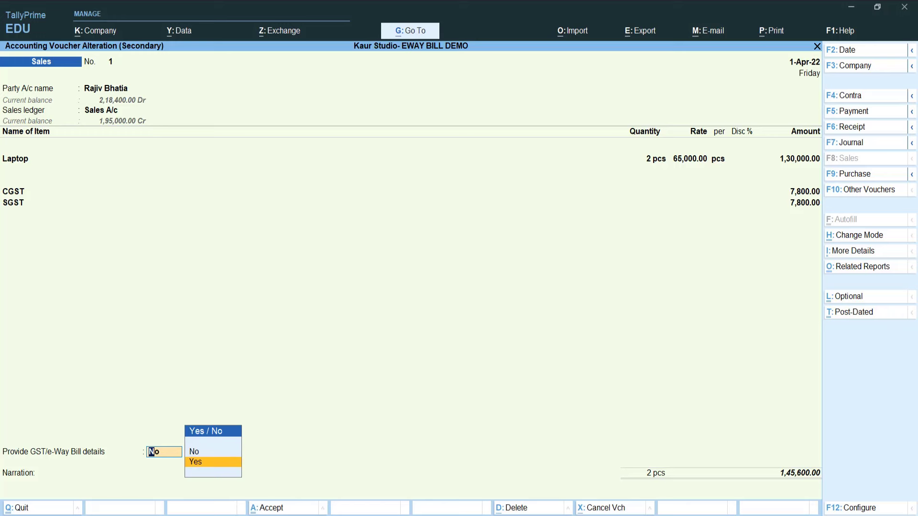
pyautogui.press('Return')
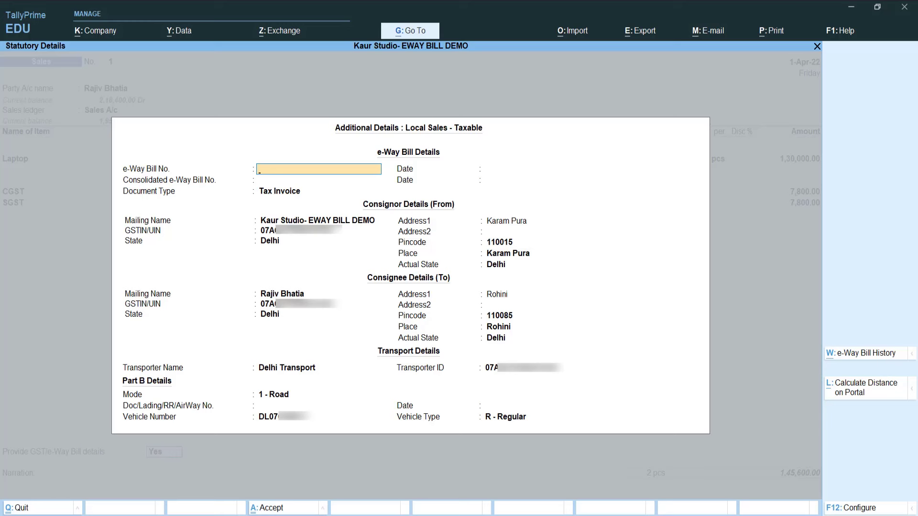
# - Leave the e-Way Bill numbers blank, keep Tax Invoice as the document type, and accept the existing consignor and consignee details
pyautogui.press('Return')
pyautogui.press('Return')
pyautogui.press('Return')
pyautogui.press('Return')
pyautogui.press('Return')
pyautogui.press('Return')
pyautogui.press('Return')
pyautogui.press('Return')
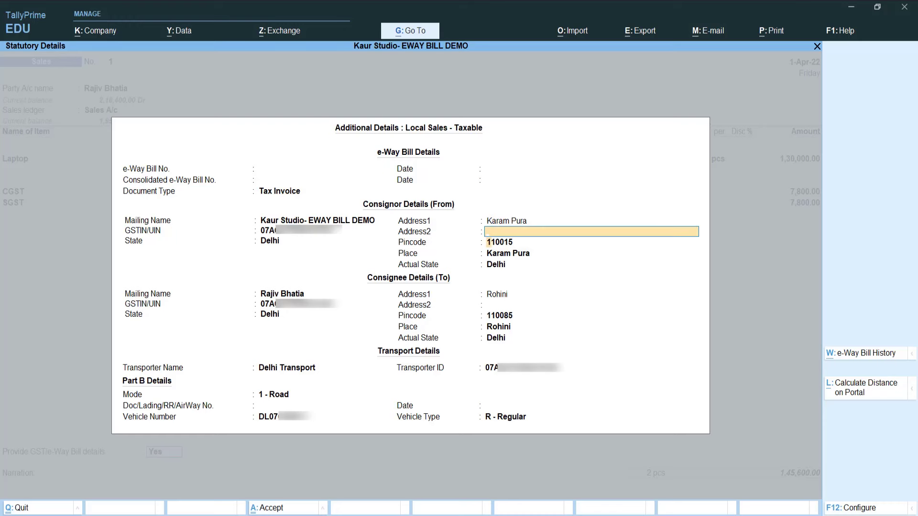
pyautogui.press('Return')
pyautogui.press('Return')
pyautogui.press('Return')
pyautogui.press('Return')
pyautogui.press('Return')
pyautogui.press('Return')
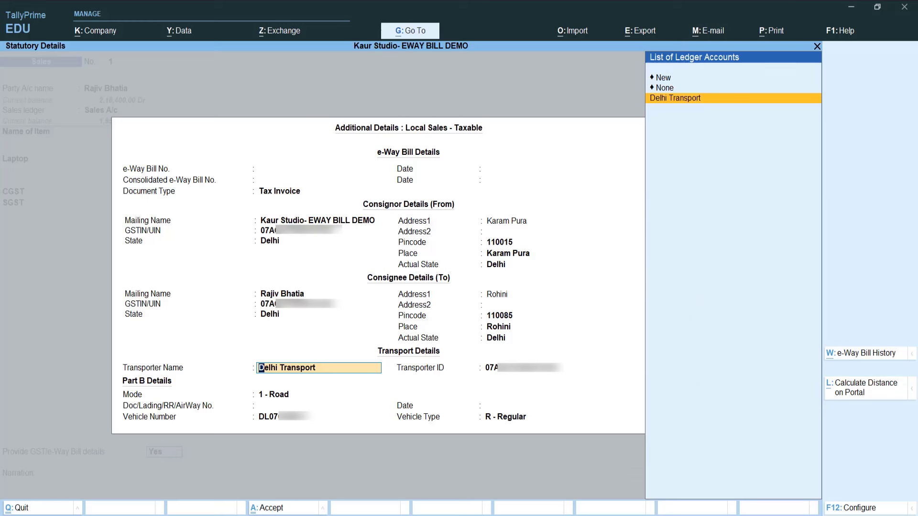
# - Accept the transport details with Delhi Transport, its transporter ID, mode 1 - Road, the vehicle number and vehicle type R - Regular
pyautogui.press('Return')
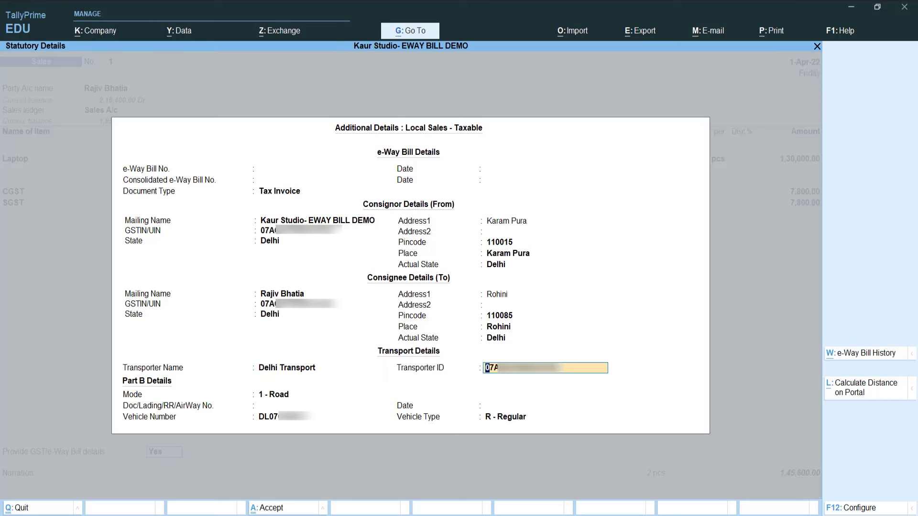
pyautogui.press('Return')
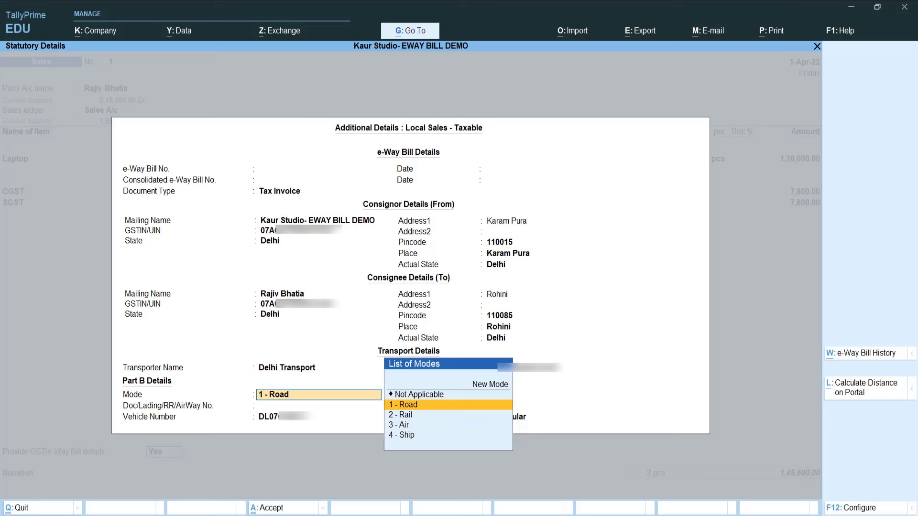
pyautogui.press('Return')
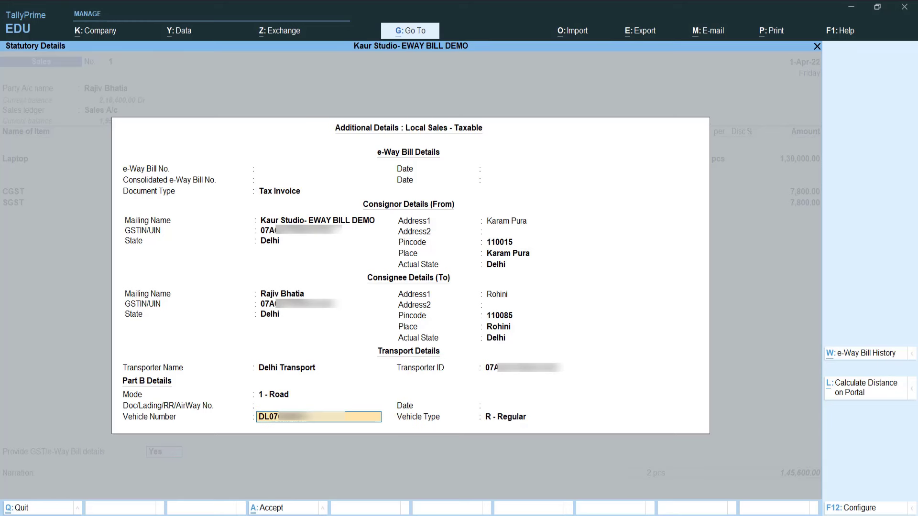
pyautogui.press('Return')
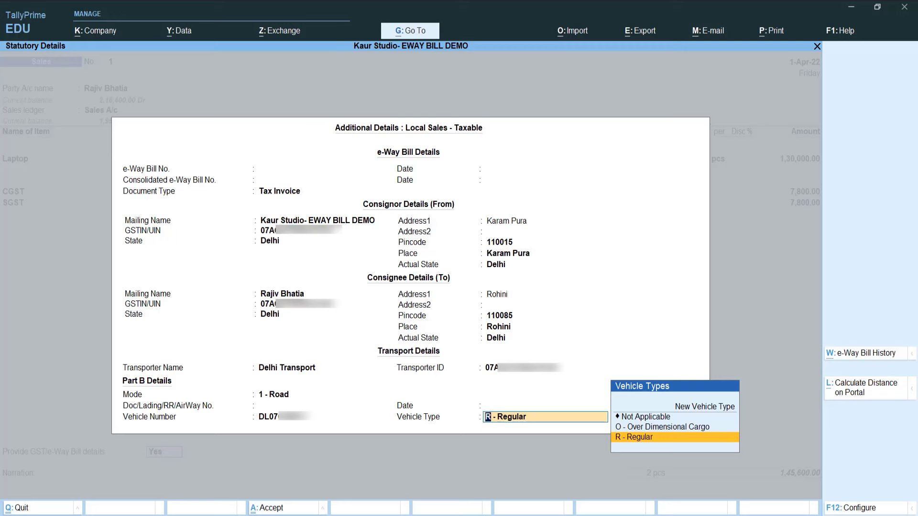
pyautogui.press('Return')
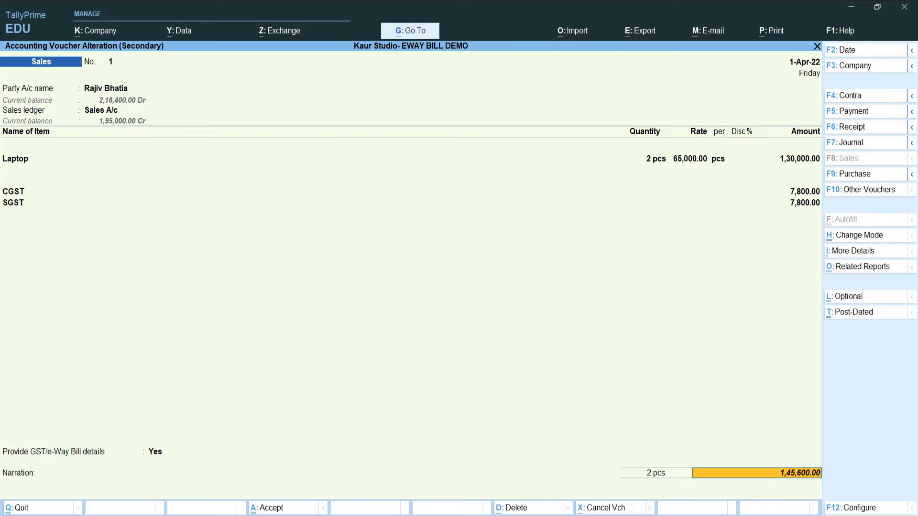
# - Accept the bill-wise details with New Ref 1, save the sales voucher and decline sending its details for e-Way Bill generation
pyautogui.press('Return')
pyautogui.press('Return')
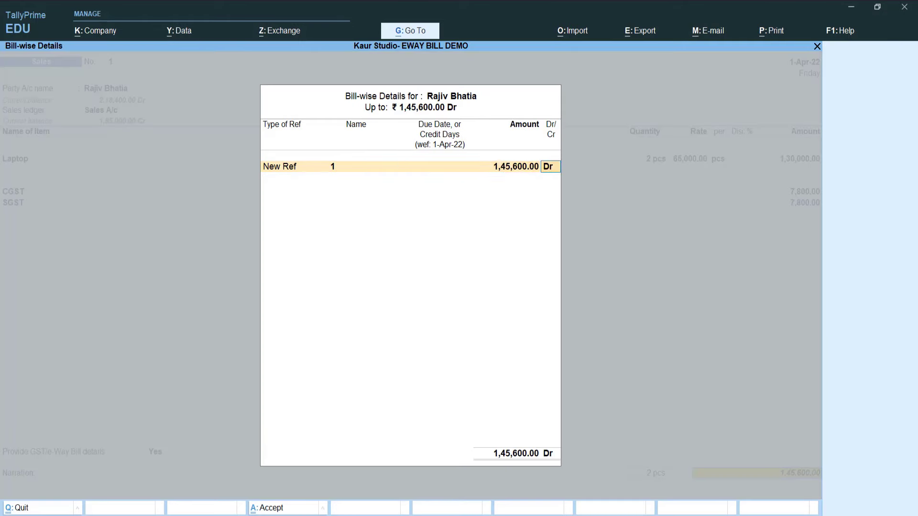
pyautogui.press('Return')
pyautogui.press('Return')
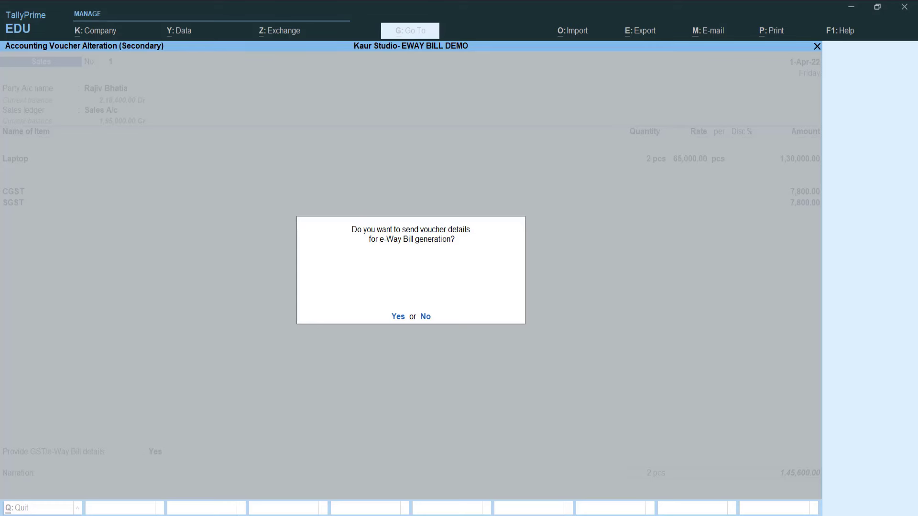
pyautogui.press('n')
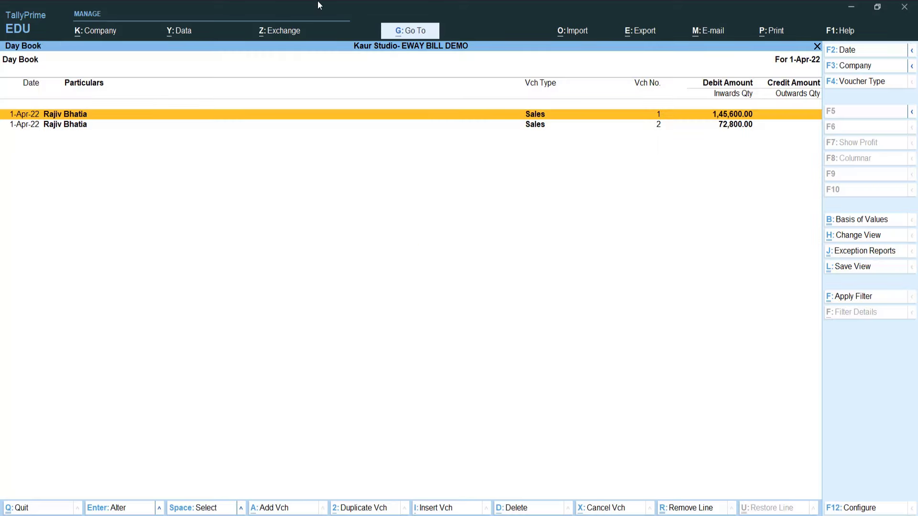
# - Check the Send for e-Way Bill report for pending vouchers and return to the Day Book
pyautogui.click(281, 38)
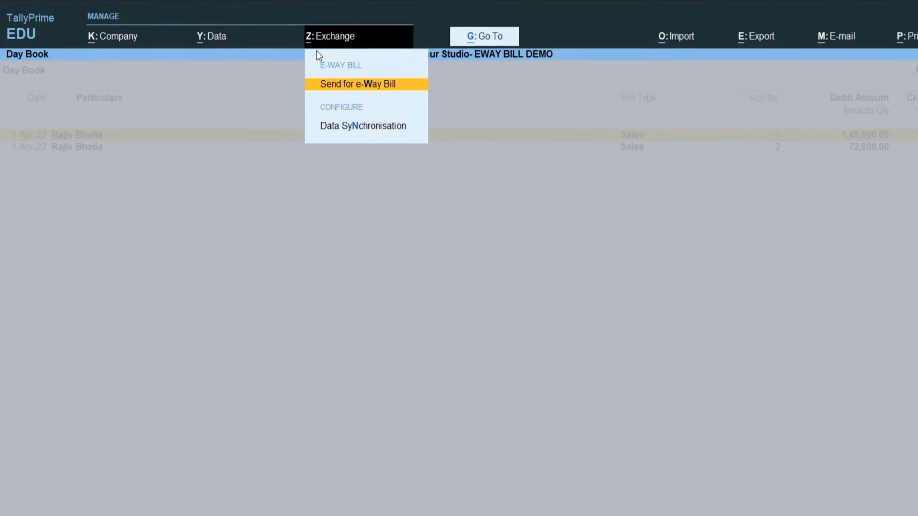
pyautogui.click(421, 89)
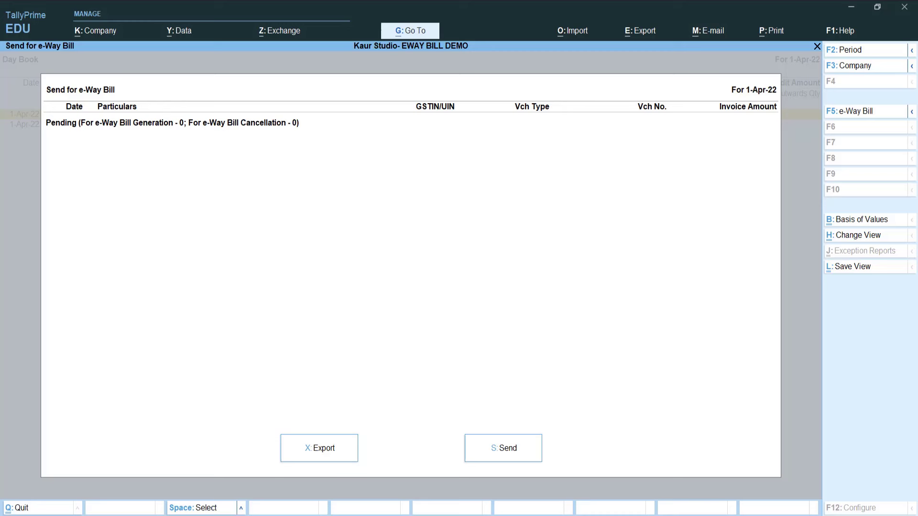
pyautogui.press('Escape')
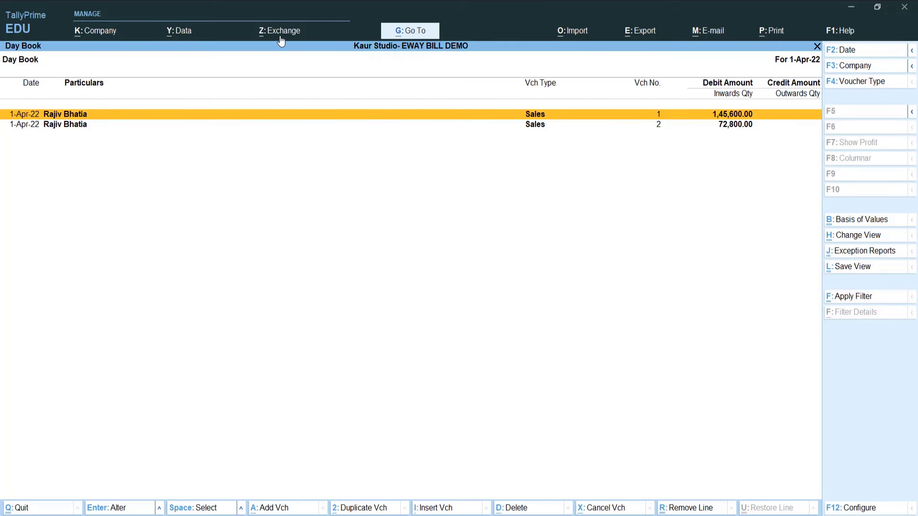